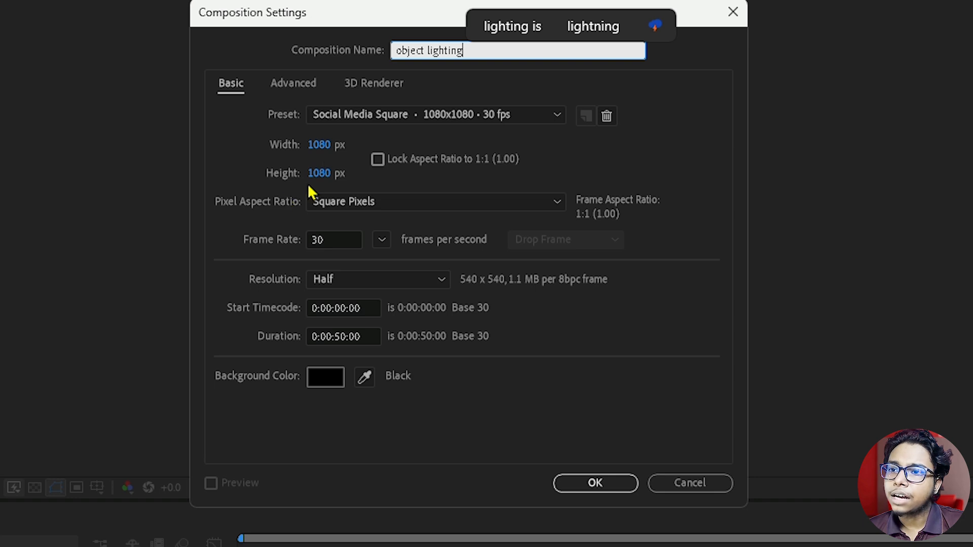
Set the duration of the 1080x1080 "object lighting" composition to 0:00:05:00 and create it.
{"action": "left_click", "coordinate": [338, 331]}
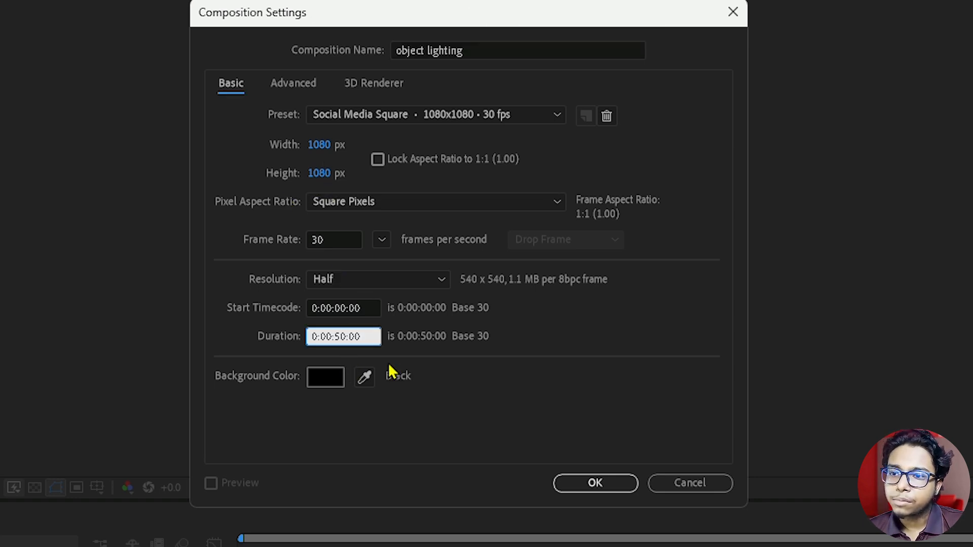
{"action": "key", "text": "BackSpace"}
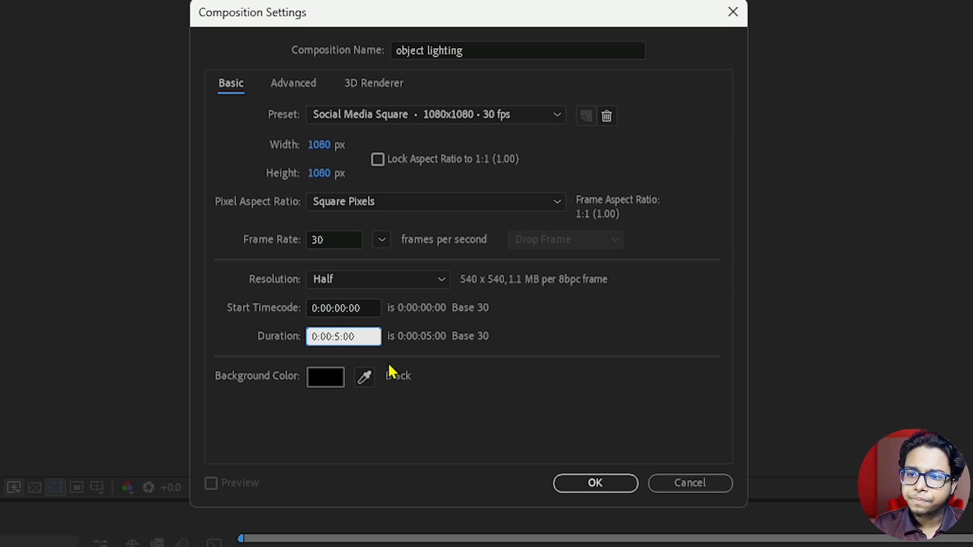
{"action": "key", "text": "BackSpace"}
{"action": "type", "text": "05"}
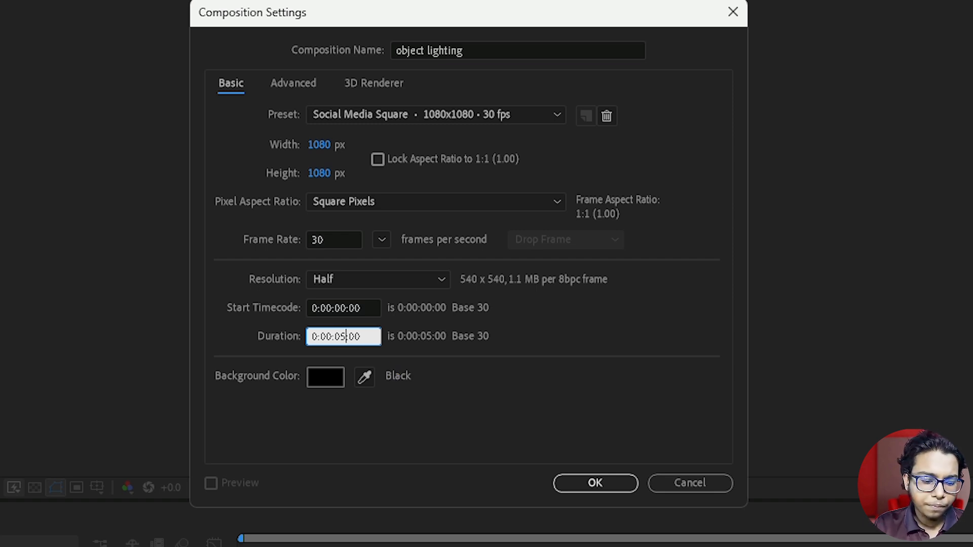
{"action": "left_click", "coordinate": [595, 482]}
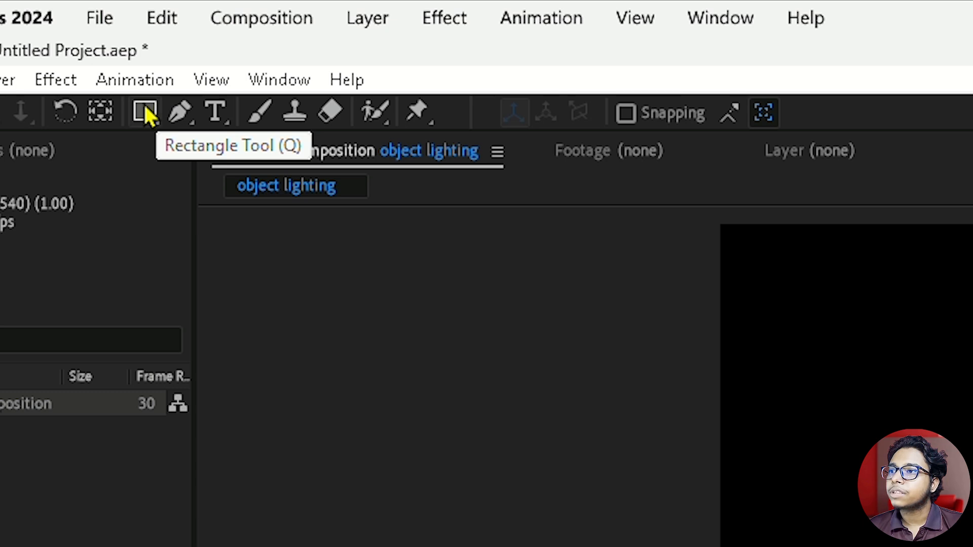
Add a full-frame rectangle background and spread its white-to-green radial gradient out to the composition's corner.
{"action": "double_click", "coordinate": [145, 113]}
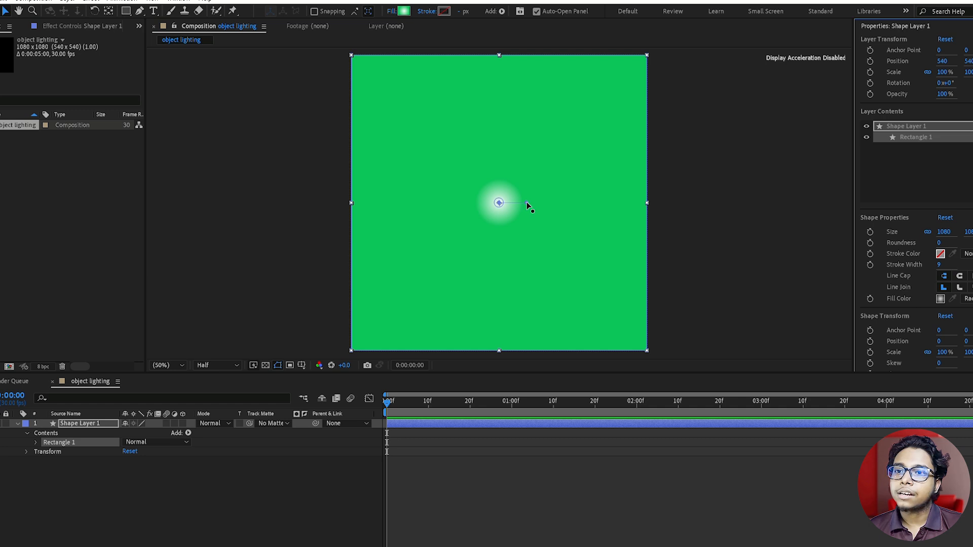
{"action": "left_click_drag", "start_coordinate": [526, 203], "coordinate": [662, 49]}
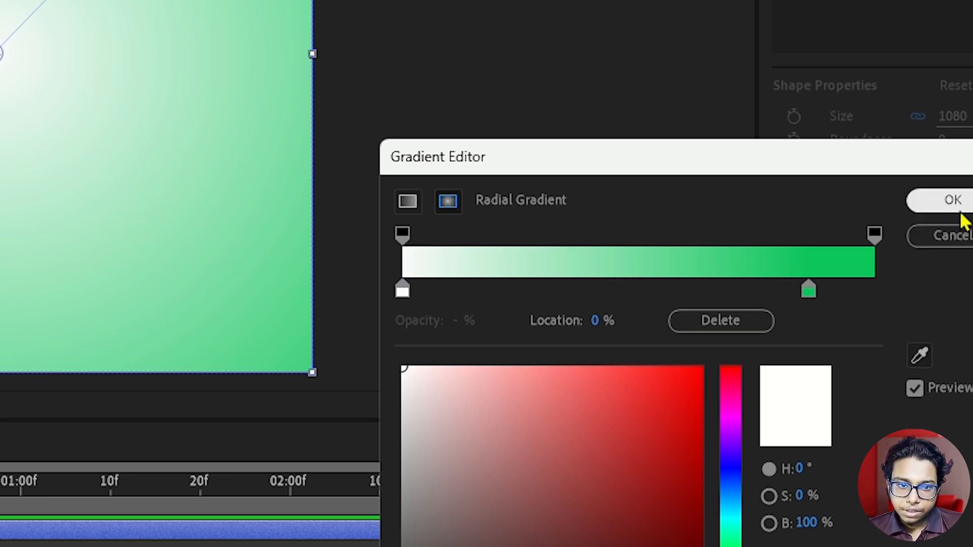
{"action": "left_click", "coordinate": [958, 208]}
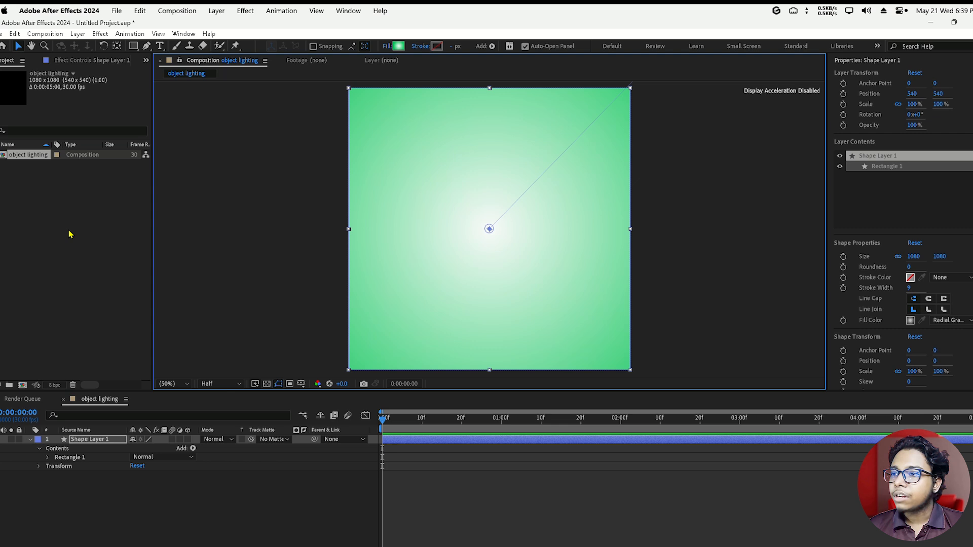
Bring the drink can PNG from the Downloads folder into the composition as a layer above the green background.
{"action": "double_click", "coordinate": [70, 234]}
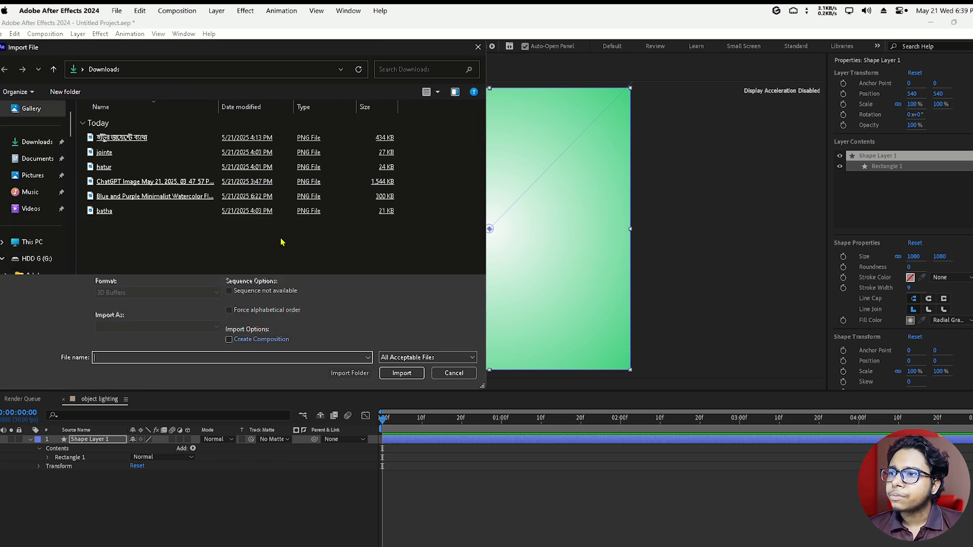
{"action": "left_click", "coordinate": [444, 374]}
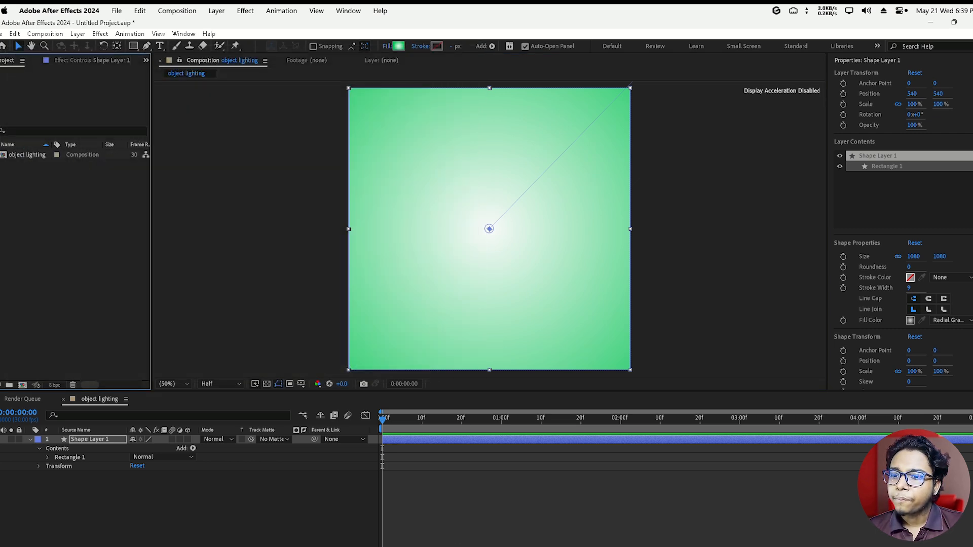
{"action": "left_click", "coordinate": [98, 533]}
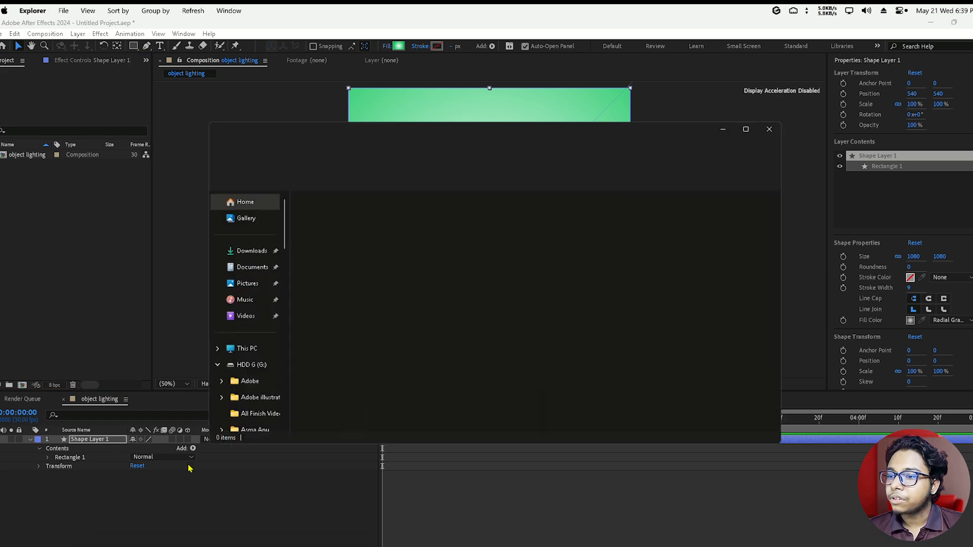
{"action": "left_click", "coordinate": [245, 249]}
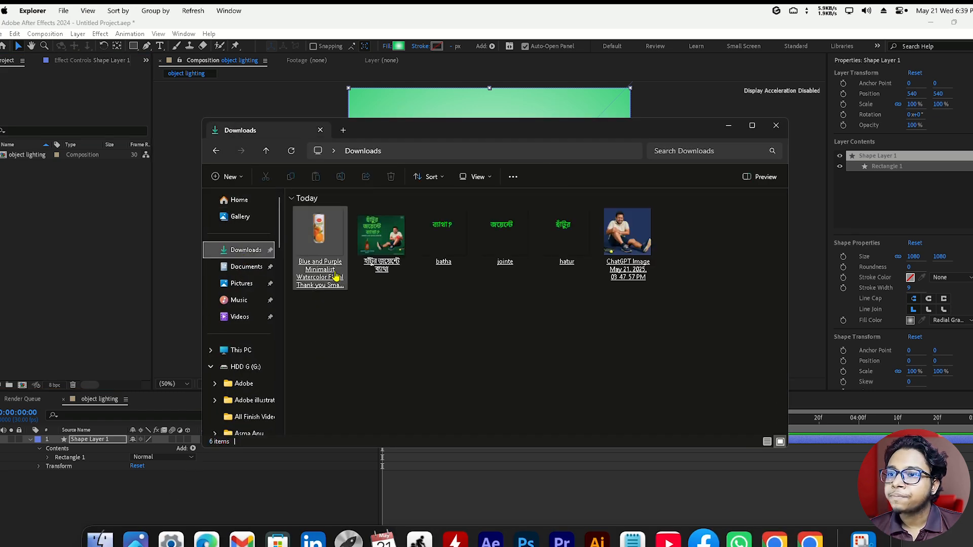
{"action": "left_click", "coordinate": [319, 250]}
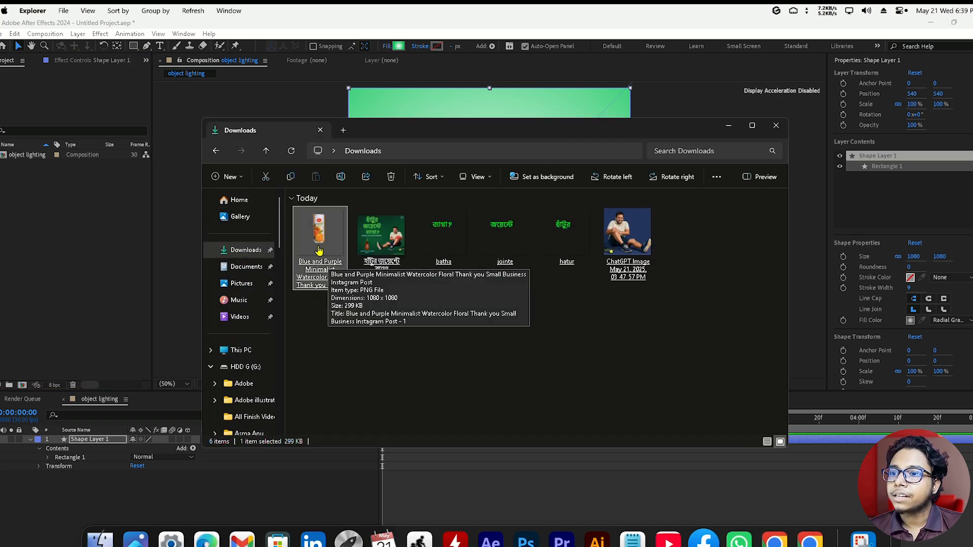
{"action": "left_click_drag", "start_coordinate": [318, 249], "coordinate": [97, 473]}
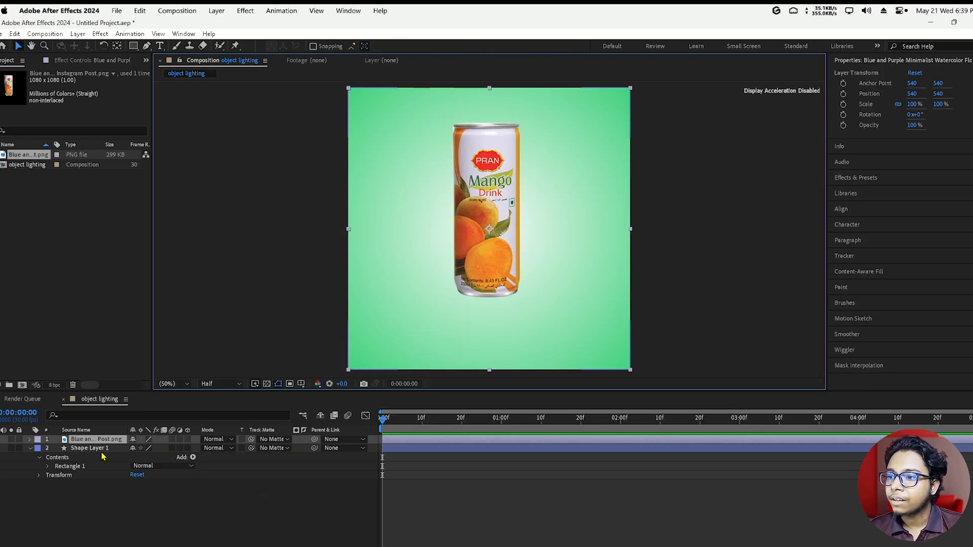
Move the drink can layer slightly down to position 540, 586.
{"action": "left_click", "coordinate": [95, 448]}
{"action": "mouse_move", "coordinate": [468, 298]}
{"action": "left_mouse_down"}
{"action": "mouse_move", "coordinate": [478, 294]}
{"action": "mouse_move", "coordinate": [464, 281]}
{"action": "left_mouse_up"}
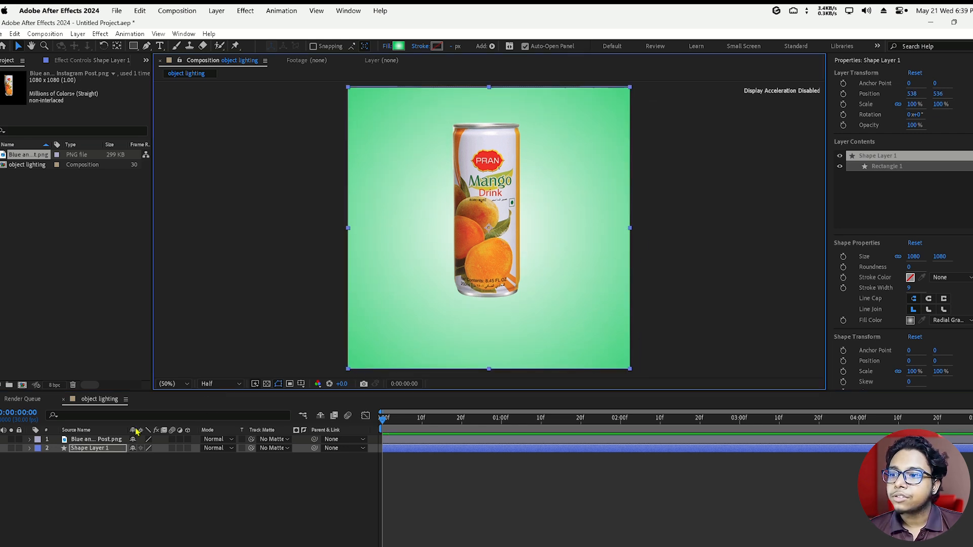
{"action": "left_click", "coordinate": [97, 440]}
{"action": "left_click_drag", "start_coordinate": [468, 246], "coordinate": [467, 254]}
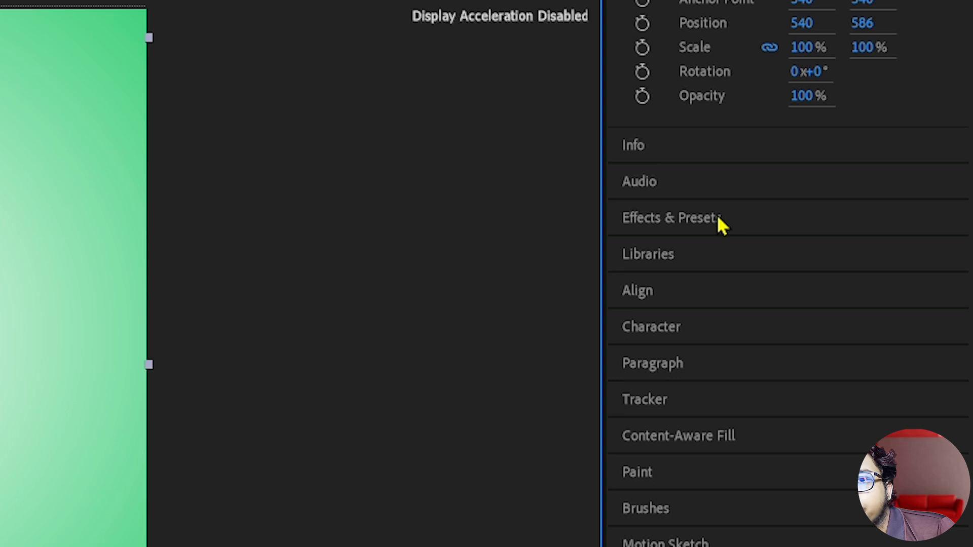
Search the effects for "light sweep" and apply CC Light Sweep to the drink can layer.
{"action": "left_click", "coordinate": [875, 180]}
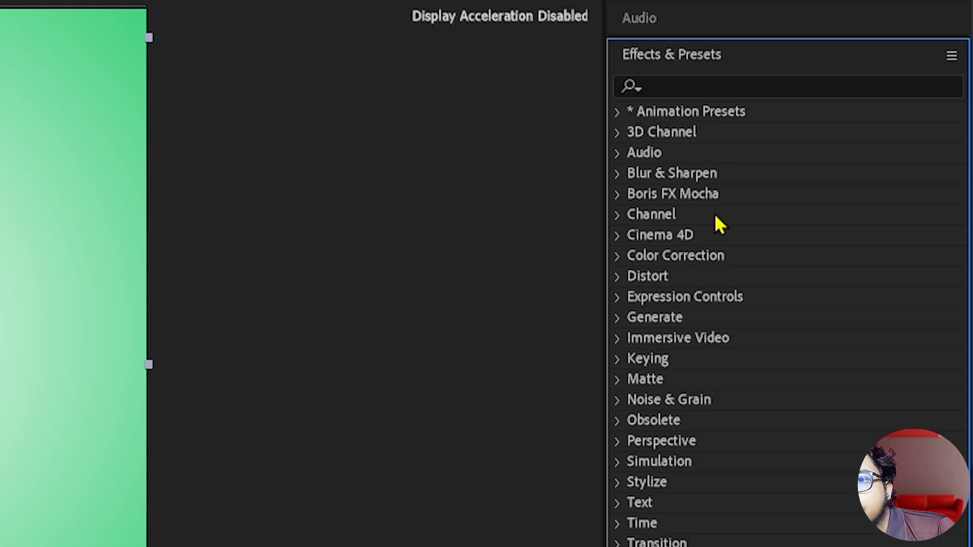
{"action": "left_click", "coordinate": [661, 89]}
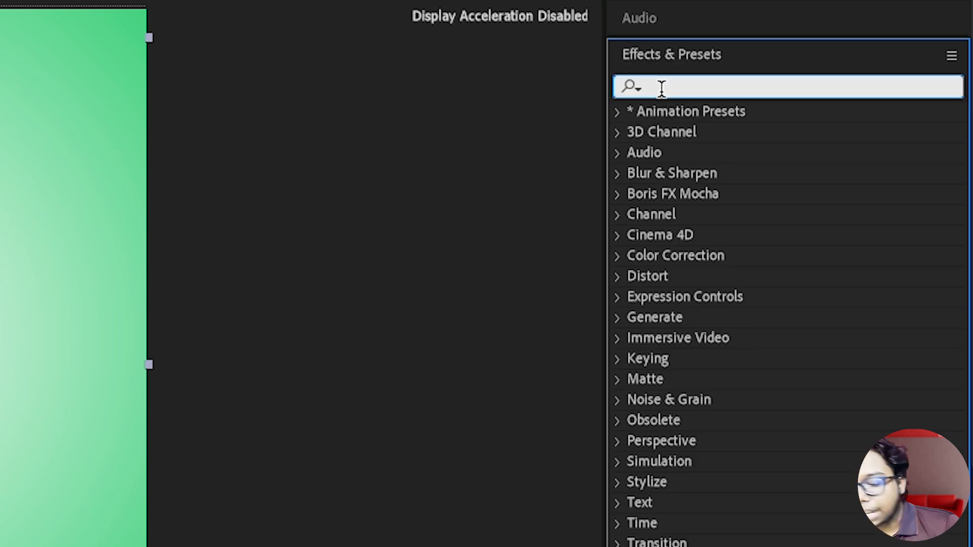
{"action": "type", "text": "light "}
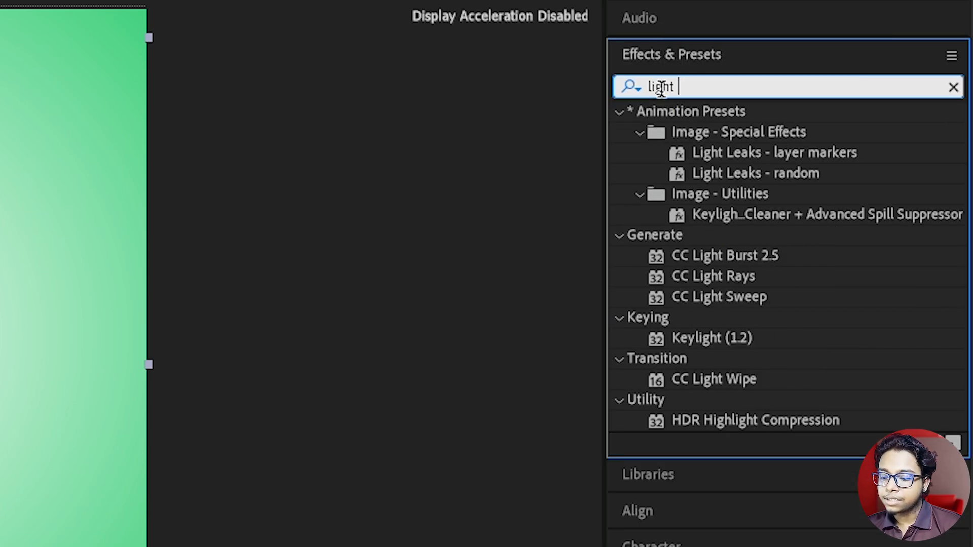
{"action": "type", "text": "sweep"}
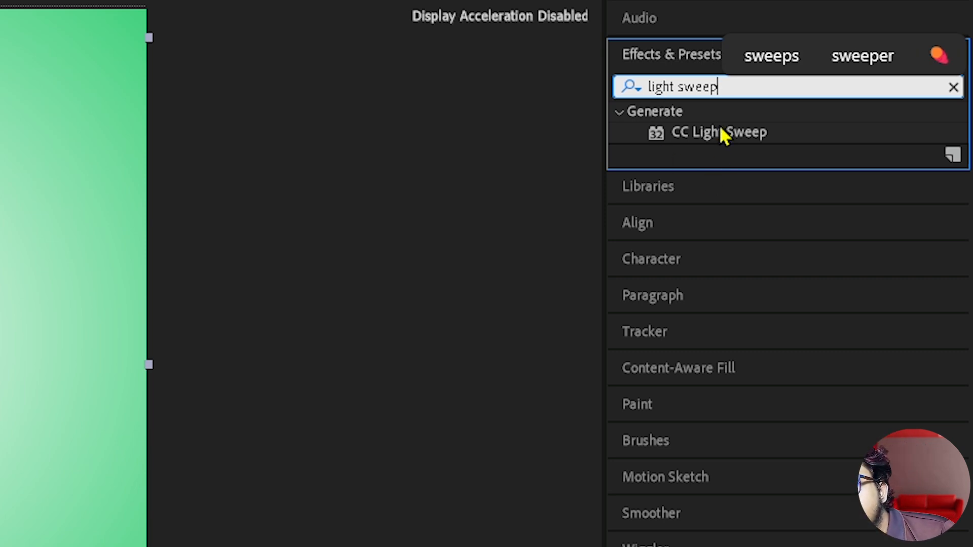
{"action": "left_click_drag", "start_coordinate": [738, 133], "coordinate": [0, 546]}
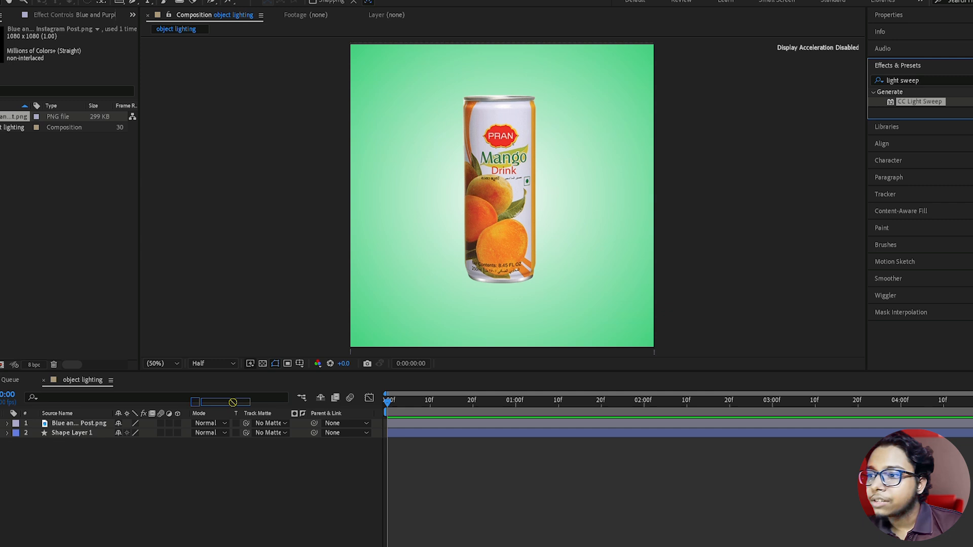
{"action": "left_click_drag", "start_coordinate": [232, 403], "coordinate": [77, 429]}
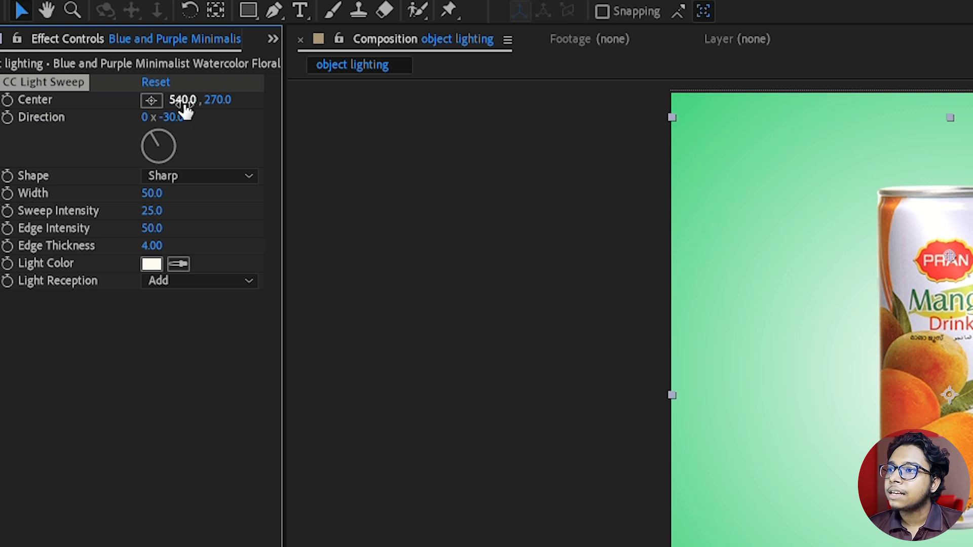
Set the light sweep's Center to 482, 270 and narrow its Width to 18.
{"action": "left_click_drag", "start_coordinate": [185, 109], "coordinate": [153, 115]}
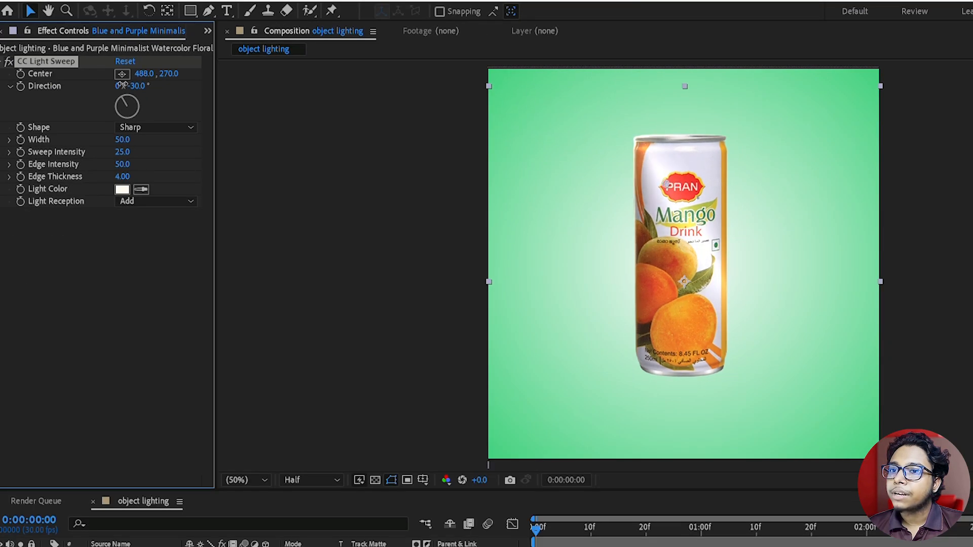
{"action": "mouse_move", "coordinate": [122, 85]}
{"action": "left_mouse_down"}
{"action": "mouse_move", "coordinate": [2, 100]}
{"action": "mouse_move", "coordinate": [129, 103]}
{"action": "left_mouse_up"}
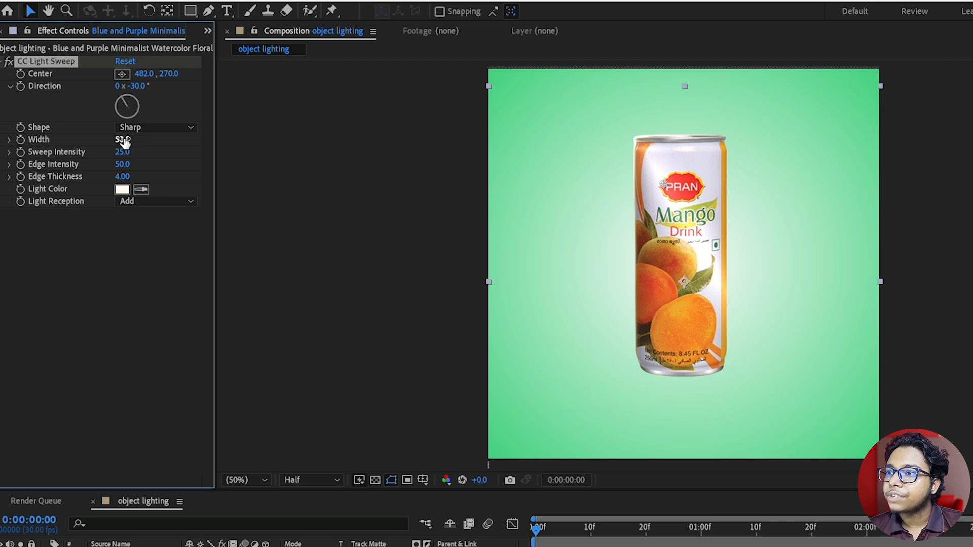
{"action": "left_click_drag", "start_coordinate": [124, 141], "coordinate": [97, 144]}
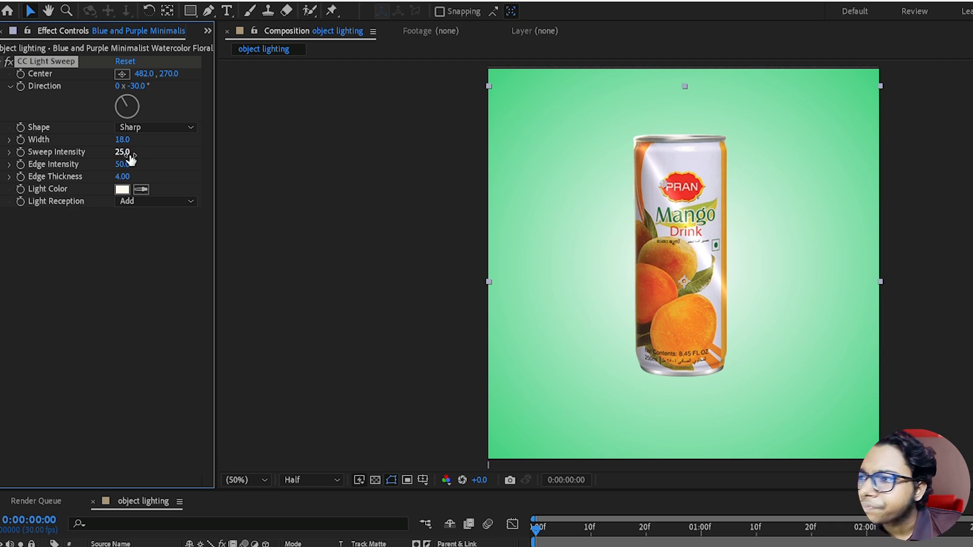
Set the light sweep's Sweep Intensity to 25 and its Width to 23.
{"action": "mouse_move", "coordinate": [126, 154]}
{"action": "left_mouse_down"}
{"action": "mouse_move", "coordinate": [142, 155]}
{"action": "mouse_move", "coordinate": [124, 154]}
{"action": "left_mouse_up"}
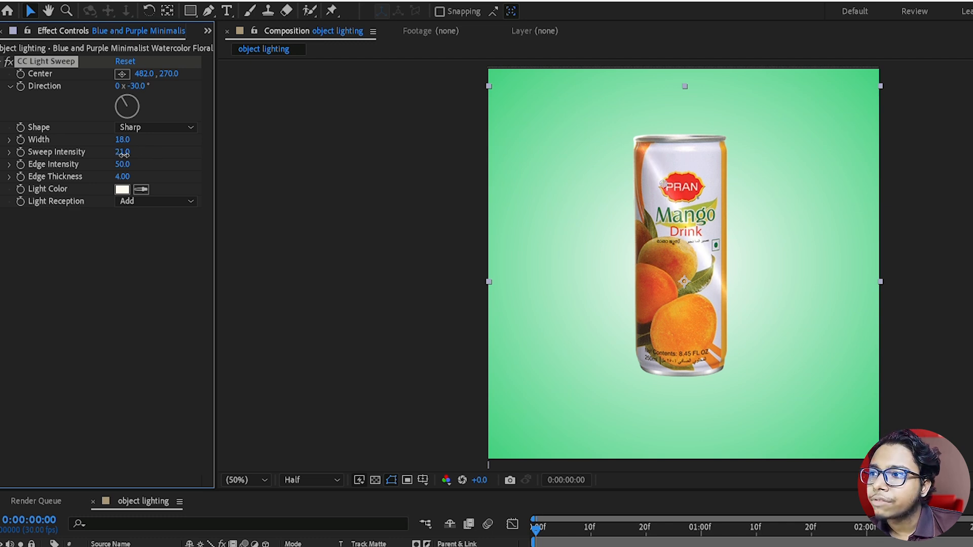
{"action": "left_click", "coordinate": [124, 154]}
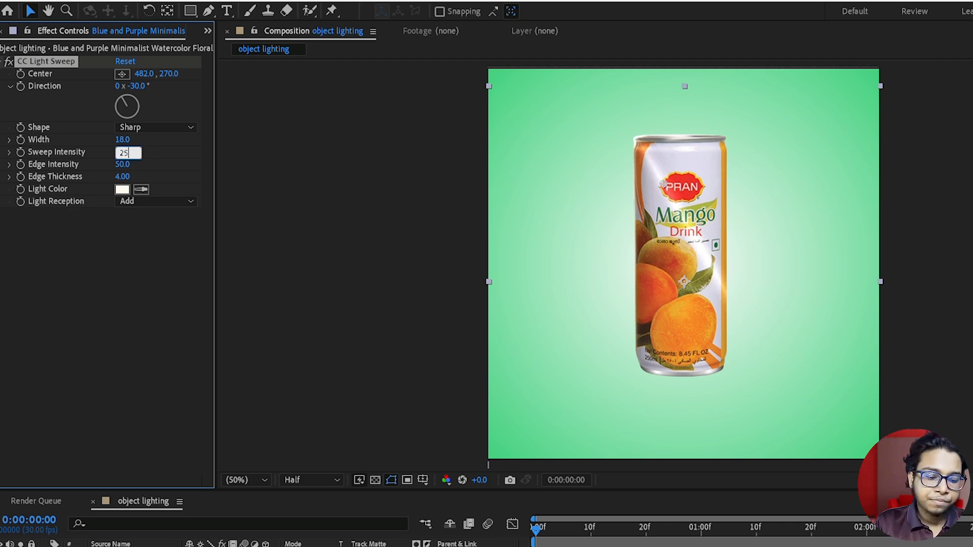
{"action": "left_click", "coordinate": [134, 255]}
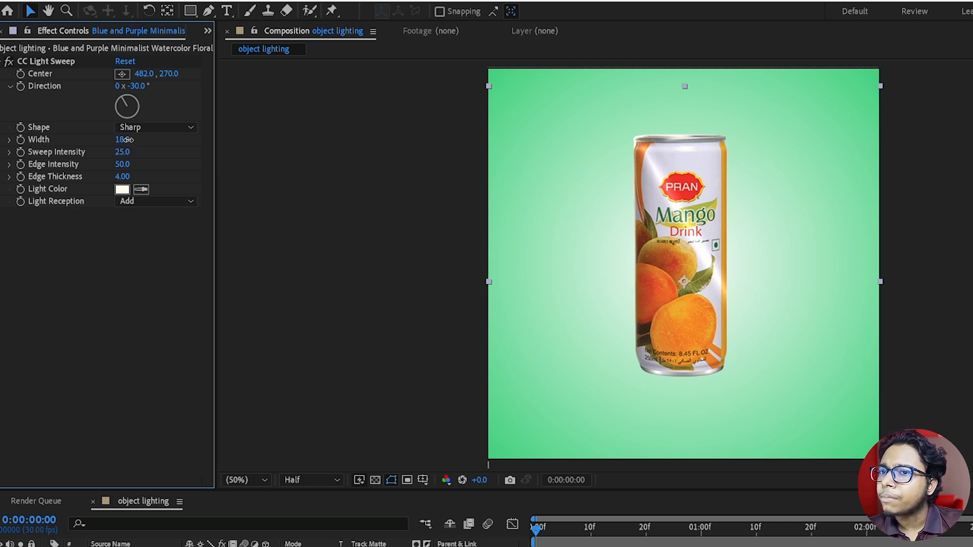
{"action": "left_click_drag", "start_coordinate": [133, 139], "coordinate": [133, 140]}
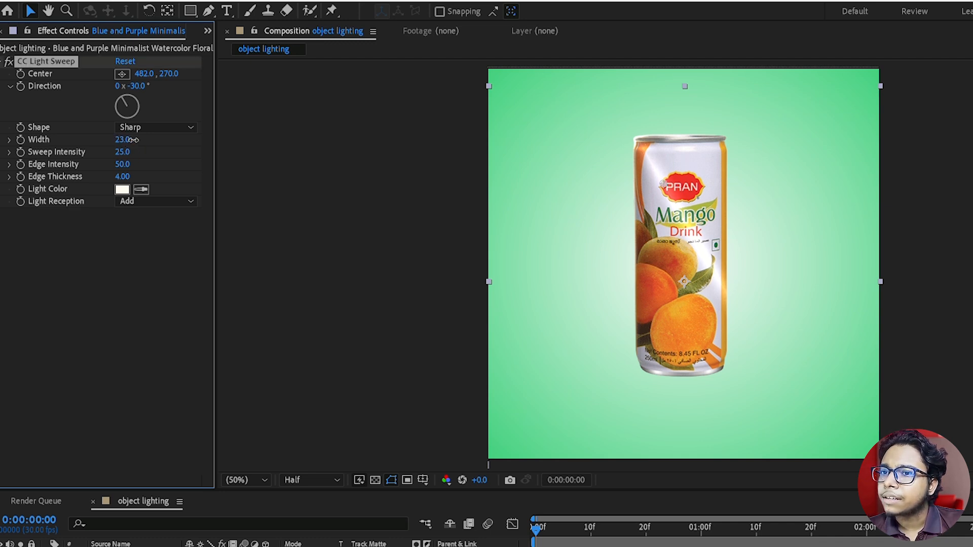
{"action": "left_click", "coordinate": [136, 273]}
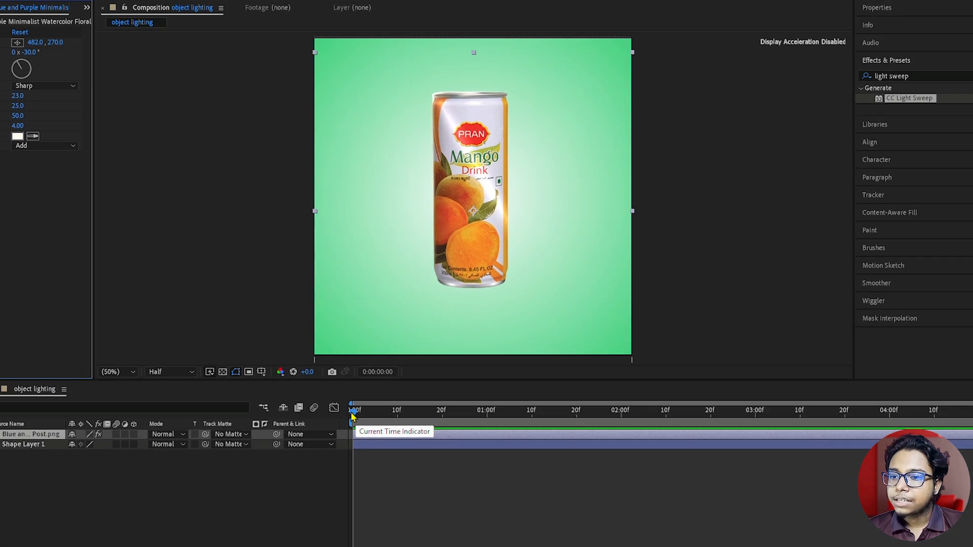
At 0:00:01:07, shift the light sweep's Center past the can to 765, 270 and turn on keyframing for it.
{"action": "left_click_drag", "start_coordinate": [353, 416], "coordinate": [517, 415]}
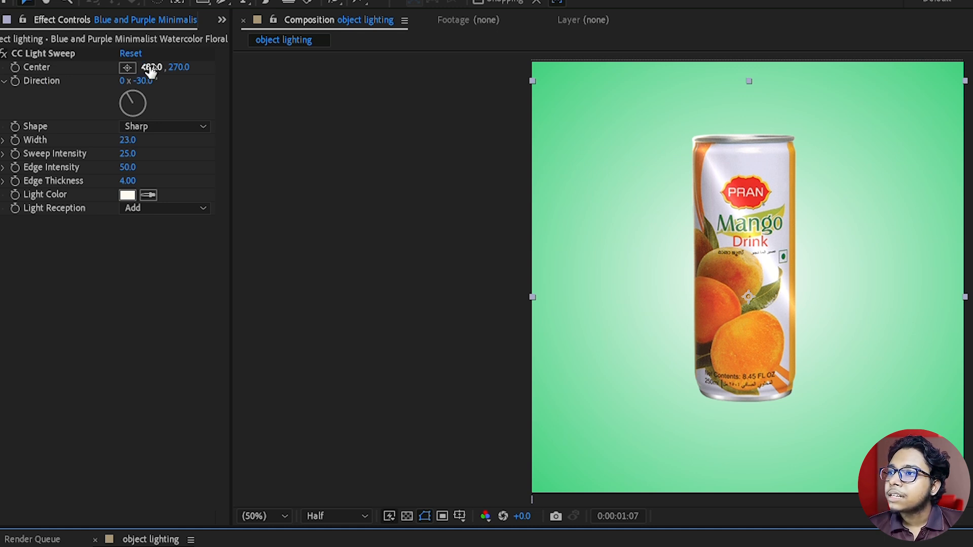
{"action": "left_click_drag", "start_coordinate": [146, 67], "coordinate": [441, 101]}
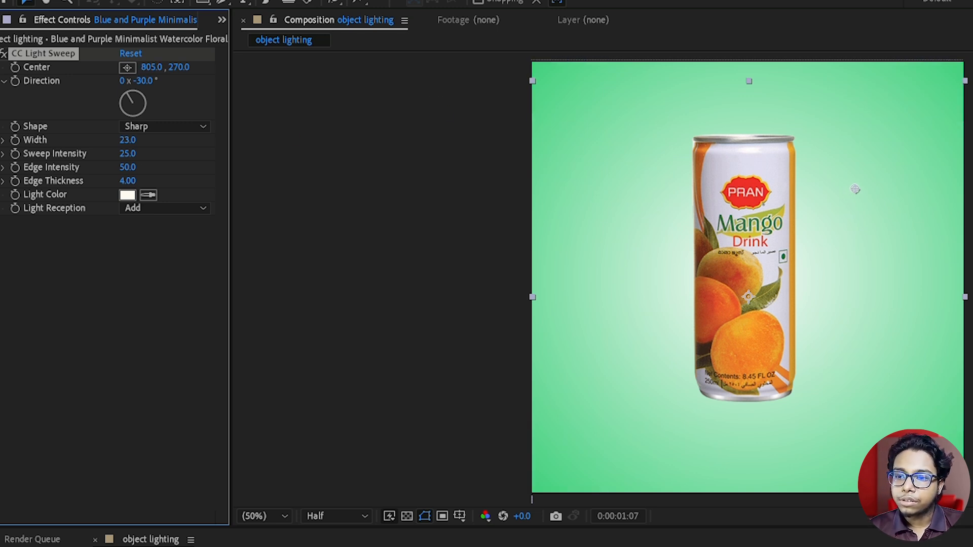
{"action": "left_click", "coordinate": [152, 546]}
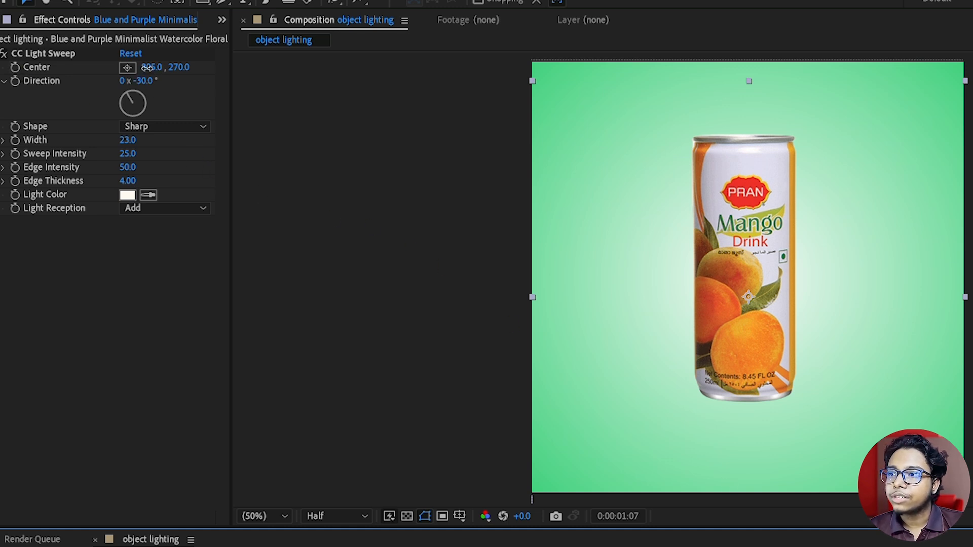
{"action": "left_click_drag", "start_coordinate": [145, 66], "coordinate": [109, 68]}
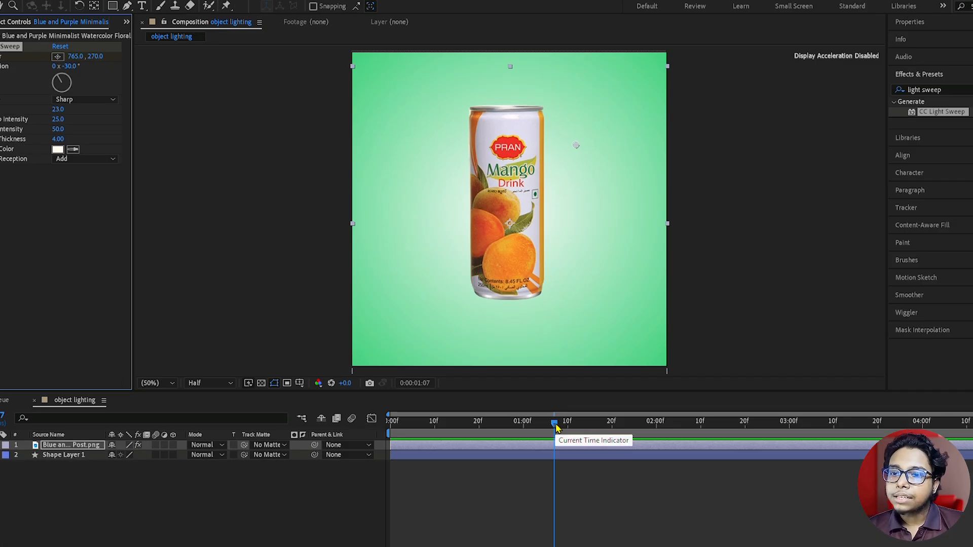
At 0:00:00:00, keyframe the light sweep's Center horizontally past the can's left side, close to the composition's left edge.
{"action": "left_click_drag", "start_coordinate": [555, 423], "coordinate": [387, 428]}
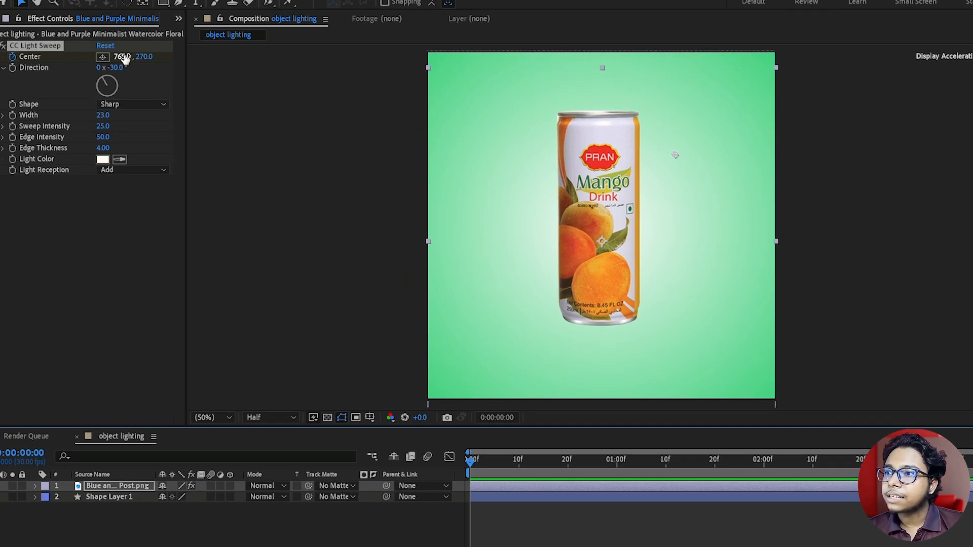
{"action": "left_click_drag", "start_coordinate": [124, 58], "coordinate": [43, 74]}
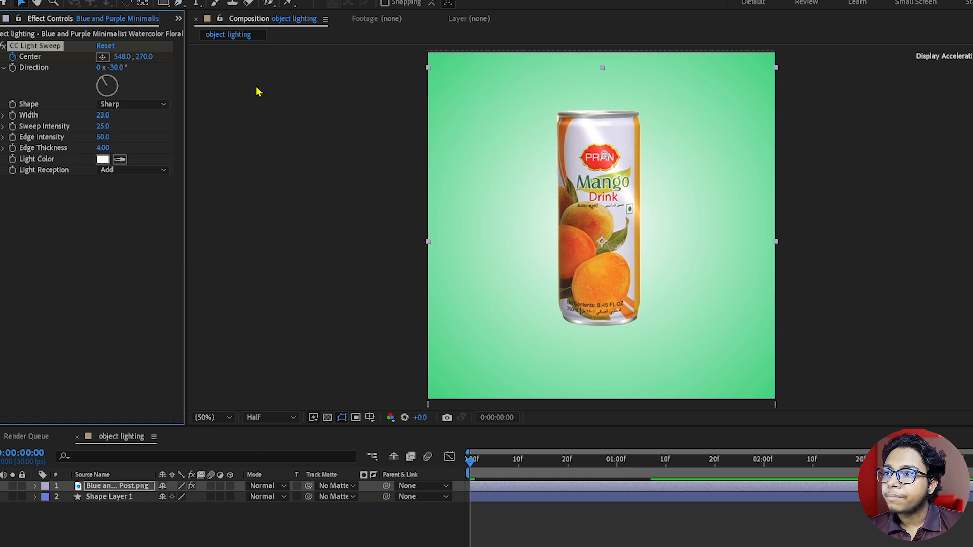
{"action": "left_click_drag", "start_coordinate": [106, 65], "coordinate": [45, 66]}
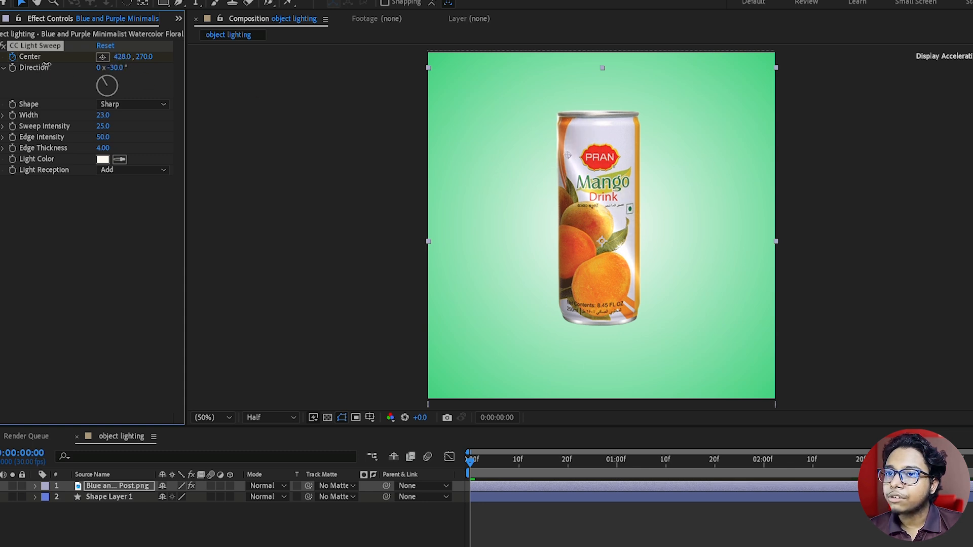
{"action": "left_click_drag", "start_coordinate": [125, 58], "coordinate": [57, 60]}
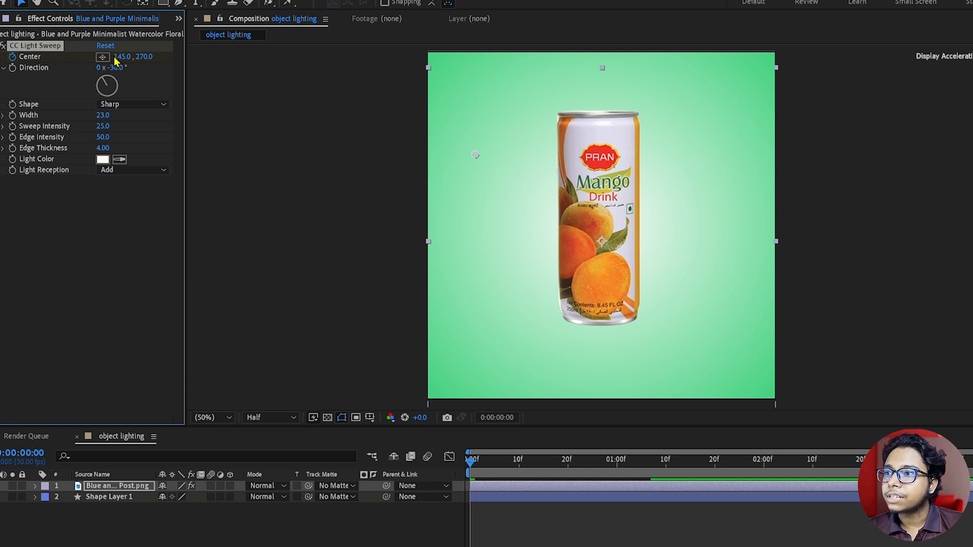
{"action": "left_click_drag", "start_coordinate": [125, 57], "coordinate": [55, 56]}
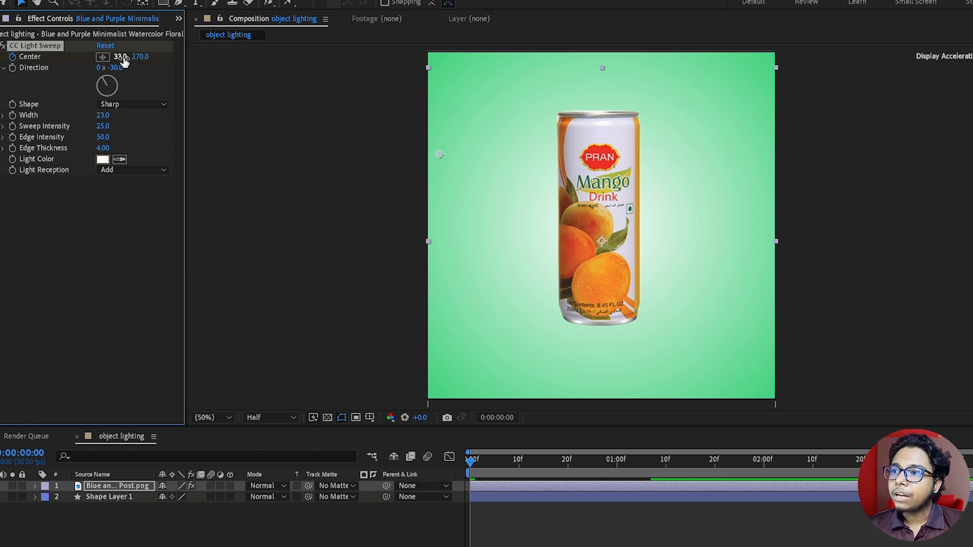
{"action": "left_click_drag", "start_coordinate": [124, 60], "coordinate": [118, 60]}
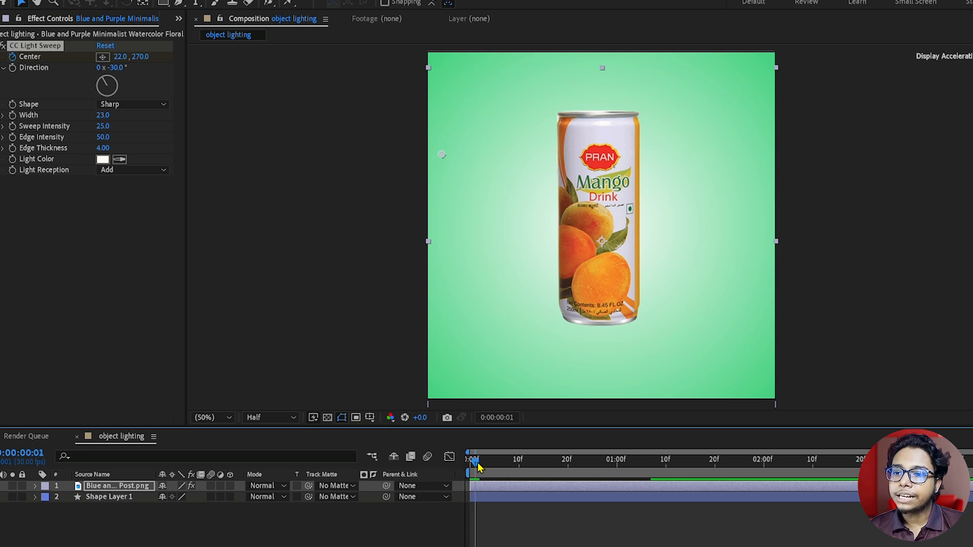
Preview the light sweep animation across the can several times, starting from the beginning of the timeline.
{"action": "key", "text": "space"}
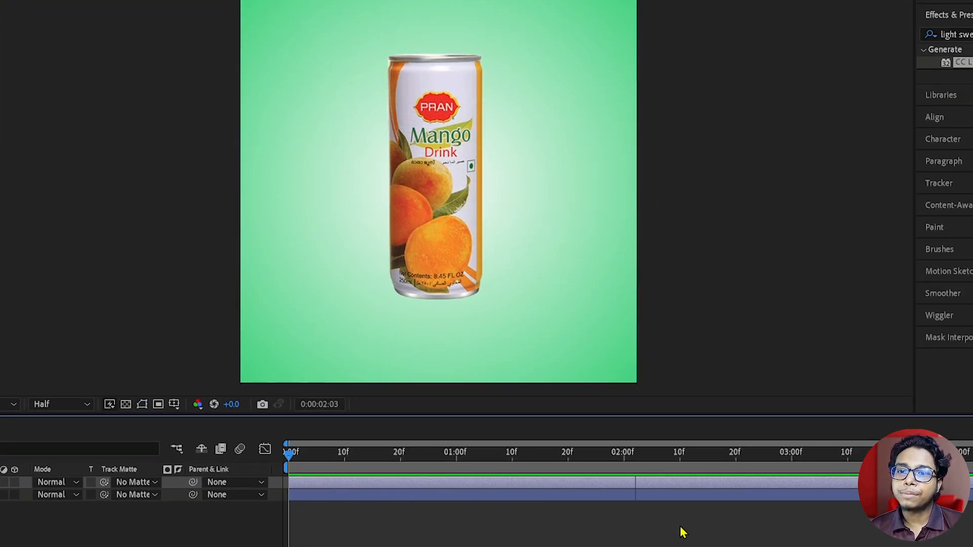
{"action": "left_click_drag", "start_coordinate": [640, 453], "coordinate": [195, 499]}
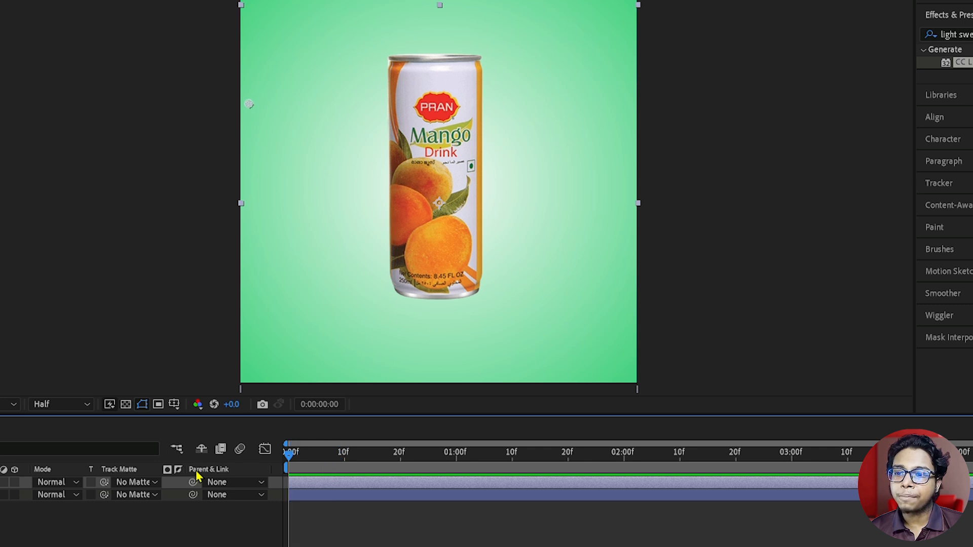
{"action": "key", "text": "space"}
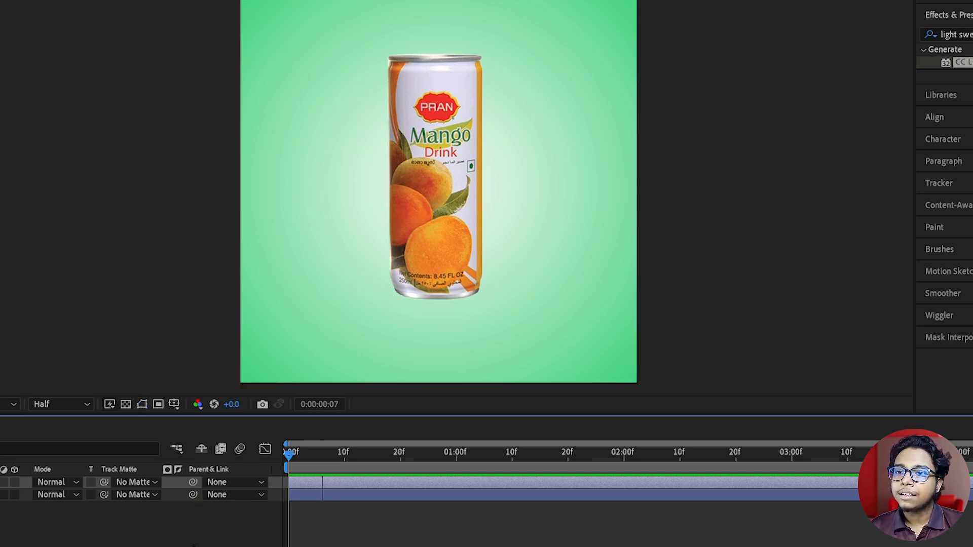
{"action": "left_click_drag", "start_coordinate": [586, 456], "coordinate": [195, 473]}
{"action": "key", "text": "space"}
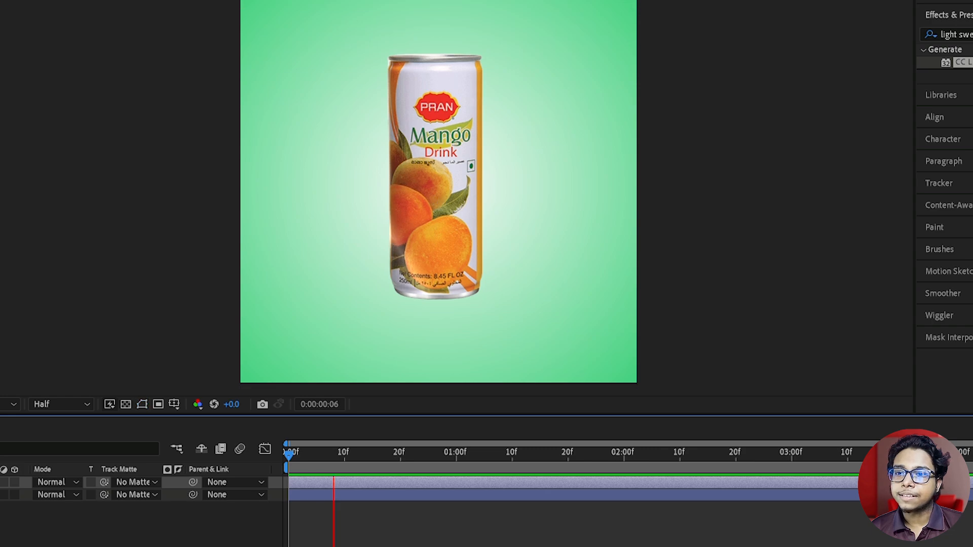
{"action": "key", "text": "space"}
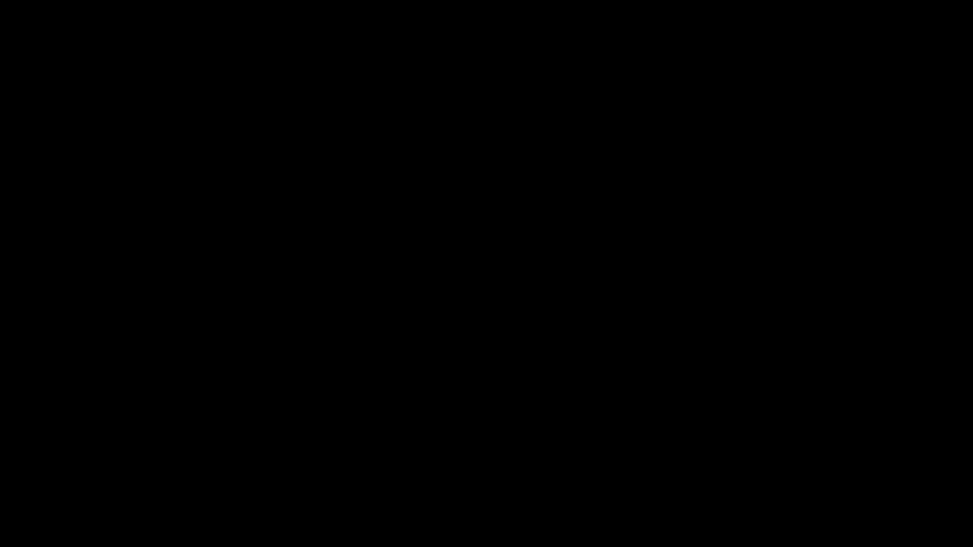